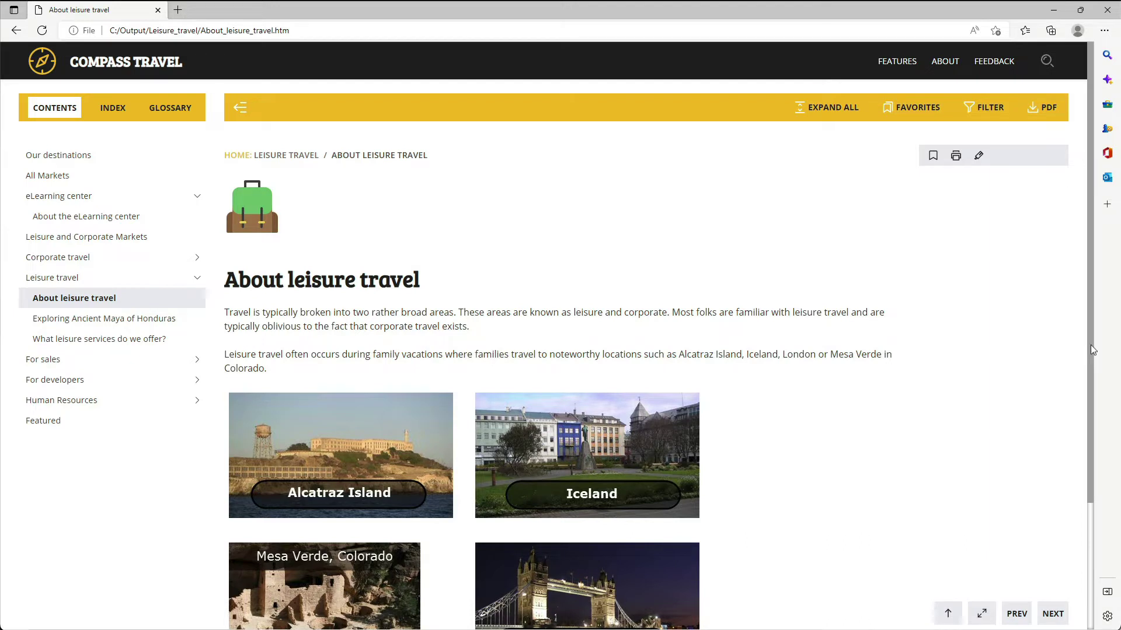
Expand For sales in the help's Contents, then show the keyword index after viewing the glossary
drag(1092, 350, 466, 461)
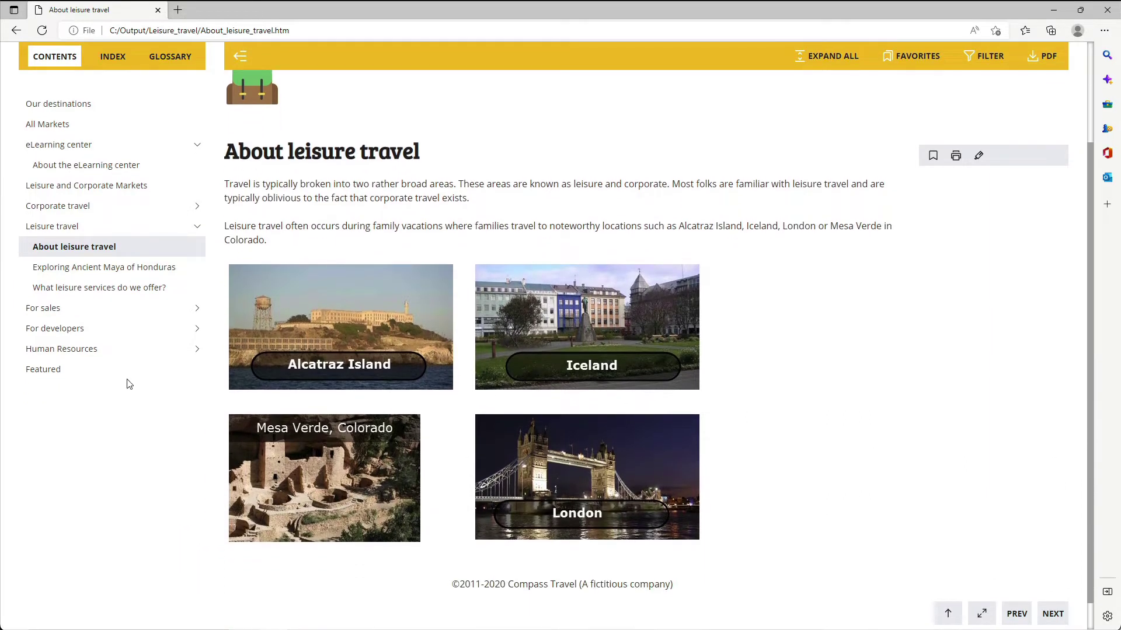
click(41, 313)
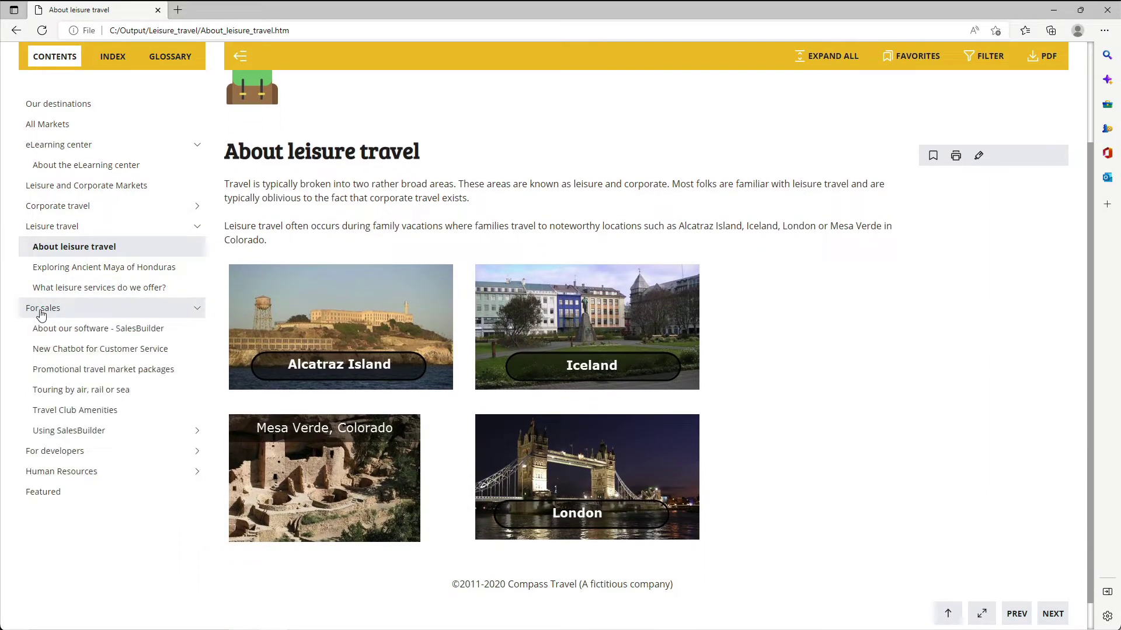
click(110, 66)
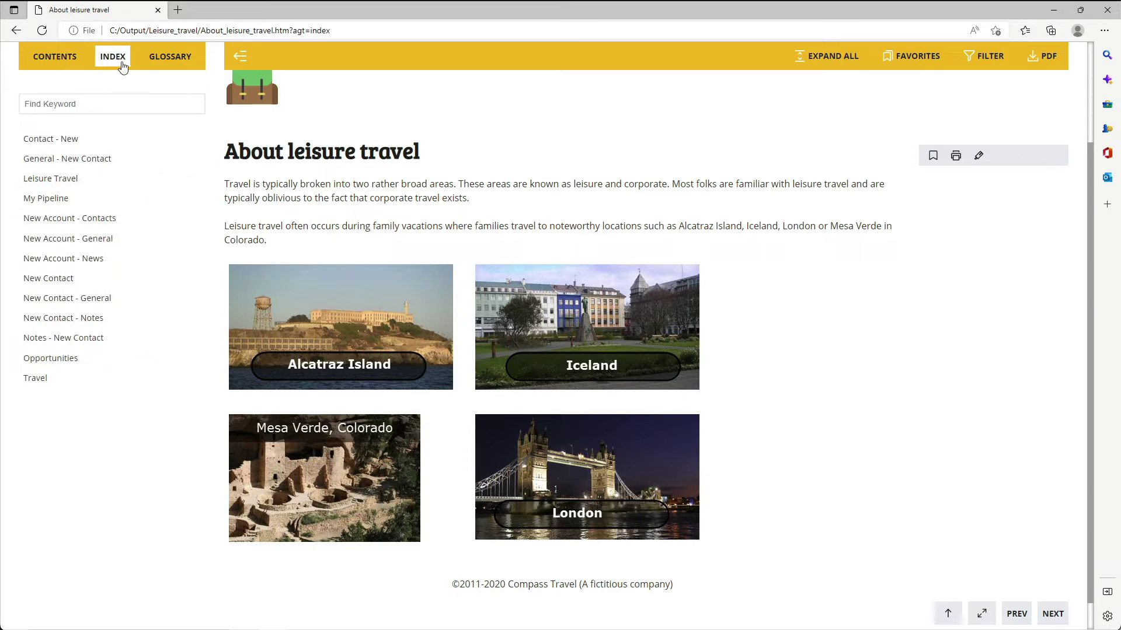
click(178, 64)
click(111, 66)
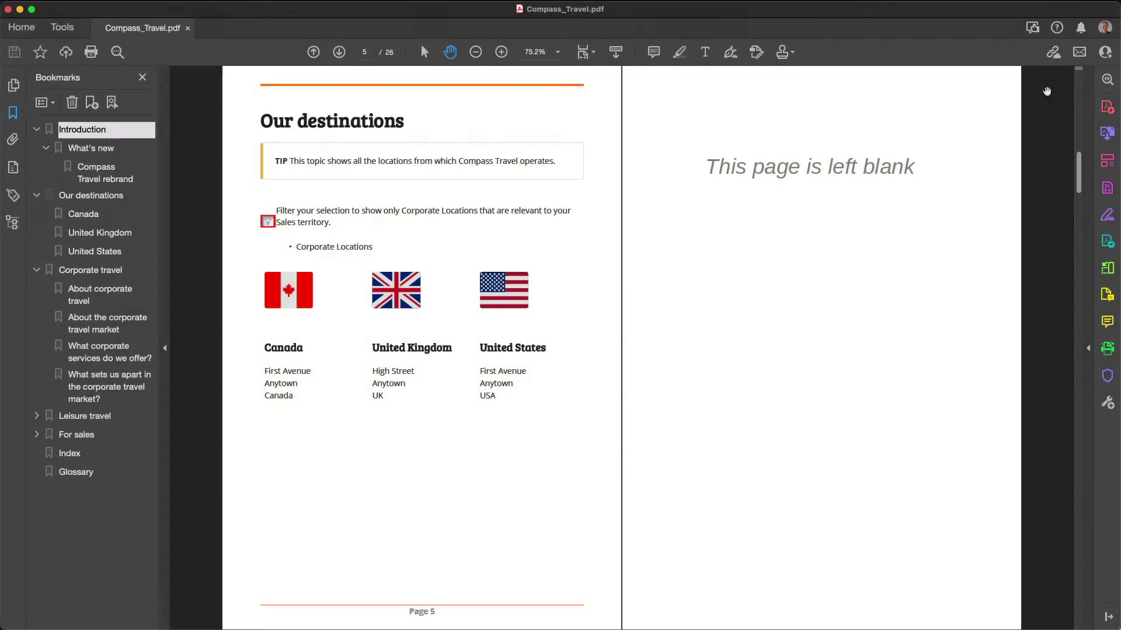
Scroll through Compass_Travel.pdf, then jump to its Index and Glossary bookmarks
scroll(1047, 91, down, 3)
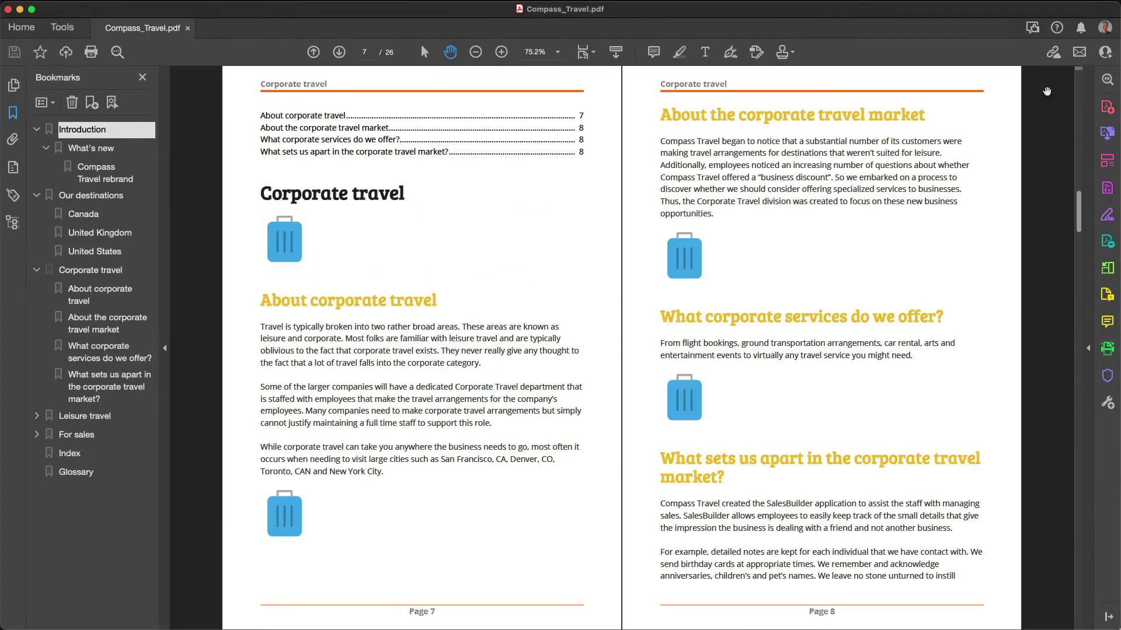
scroll(1047, 91, down, 3)
scroll(1046, 91, down, 3)
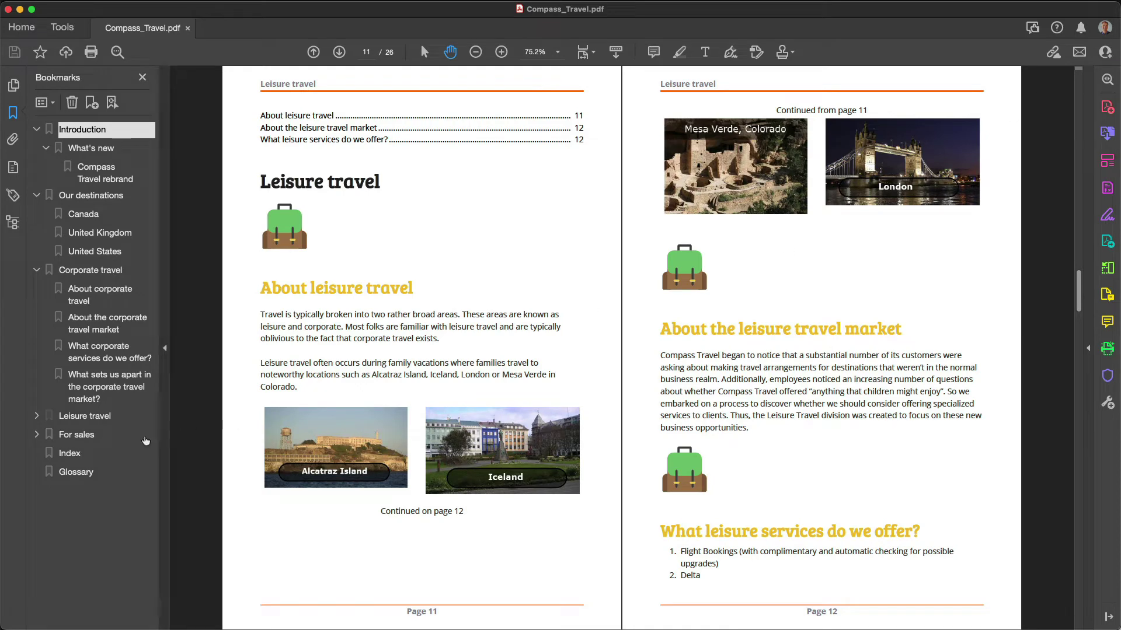
click(71, 454)
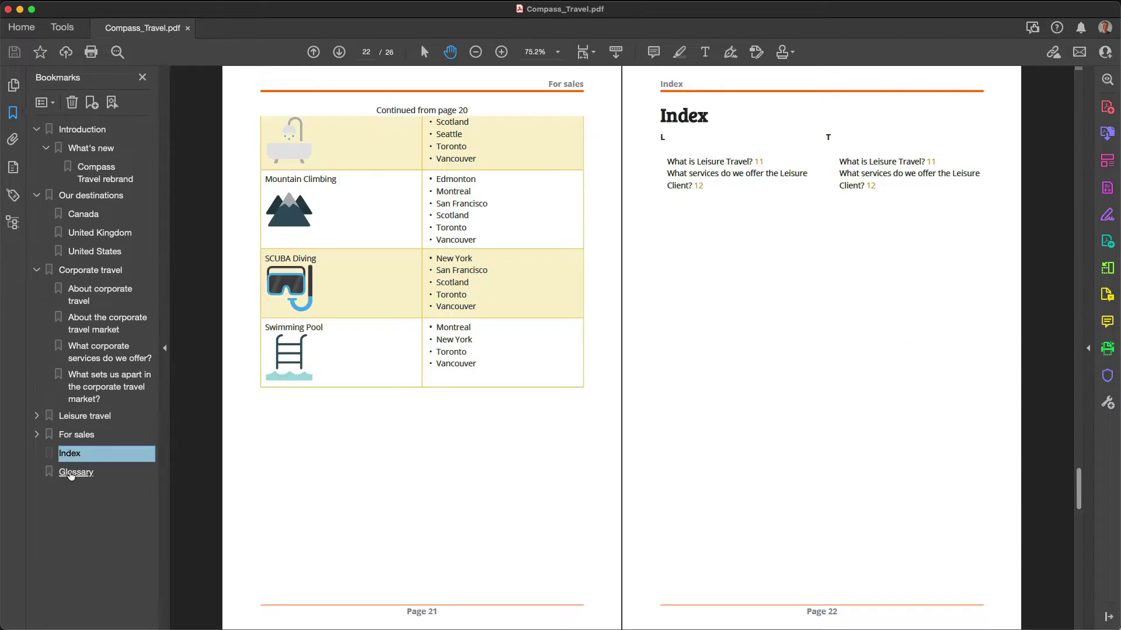
click(71, 474)
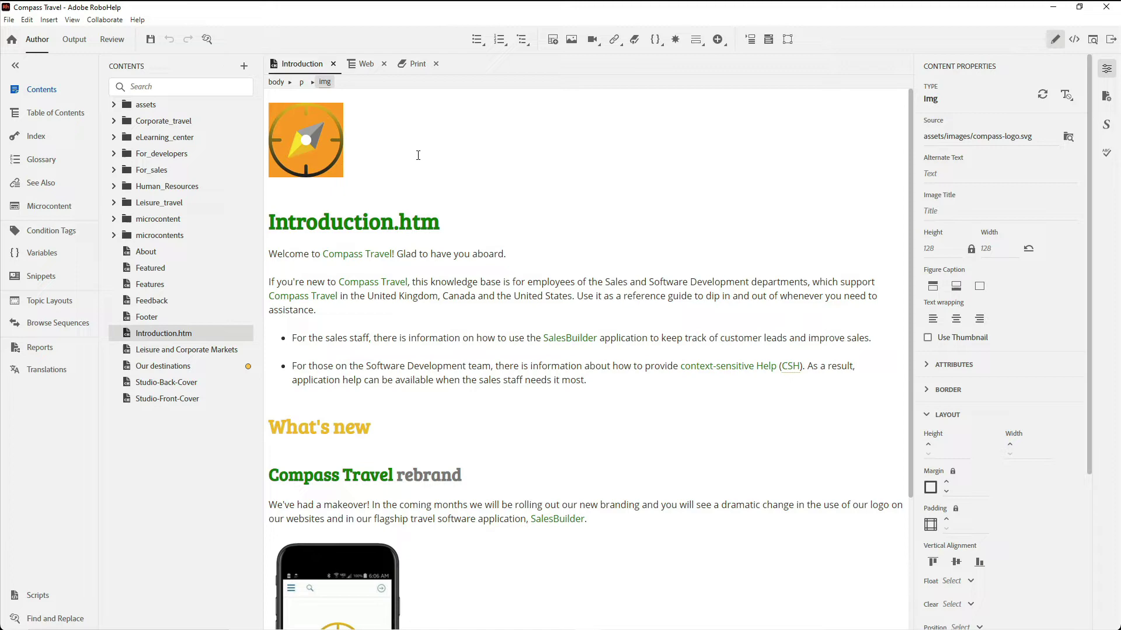
Show the project's tables of contents and display the Web TOC tree
click(51, 113)
click(245, 70)
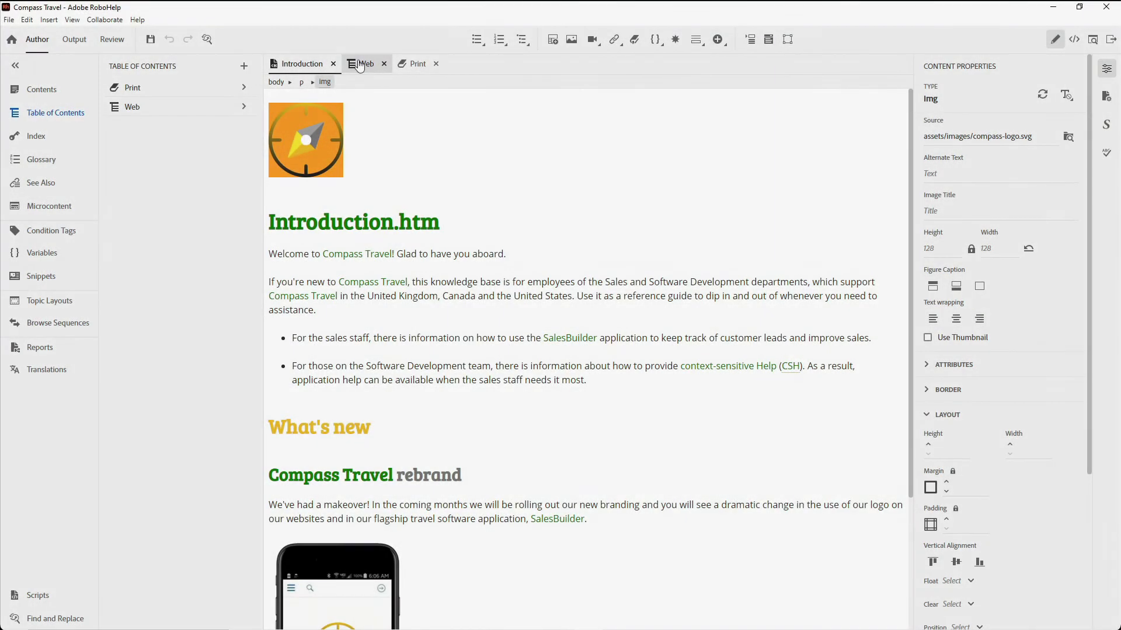
click(358, 68)
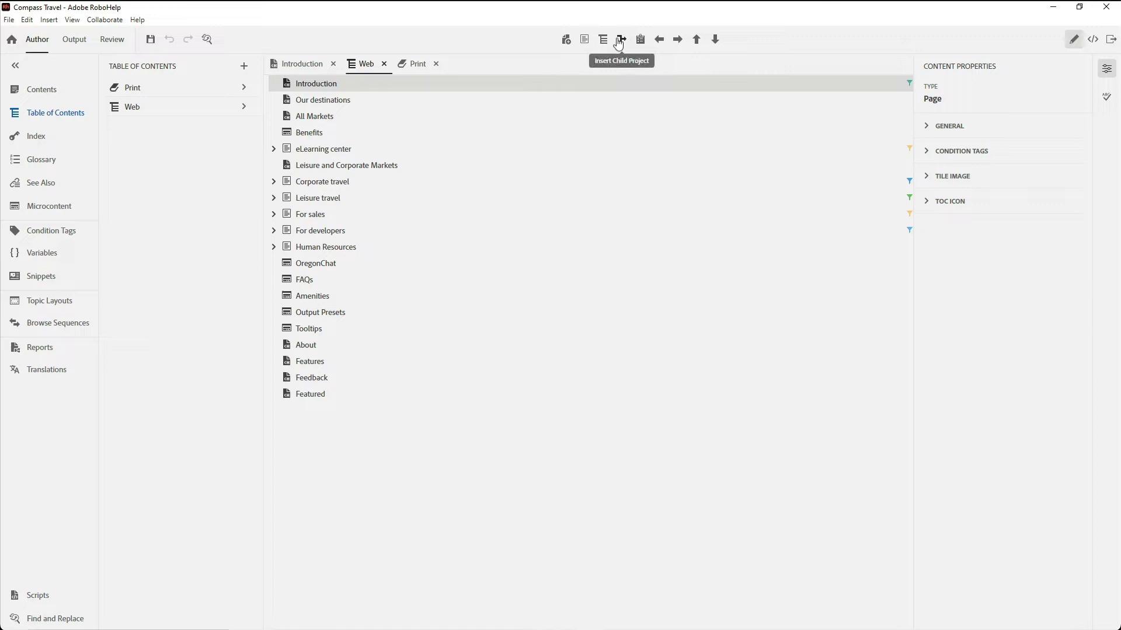
Show the Print TOC and review the available front matter and back matter pages
click(412, 65)
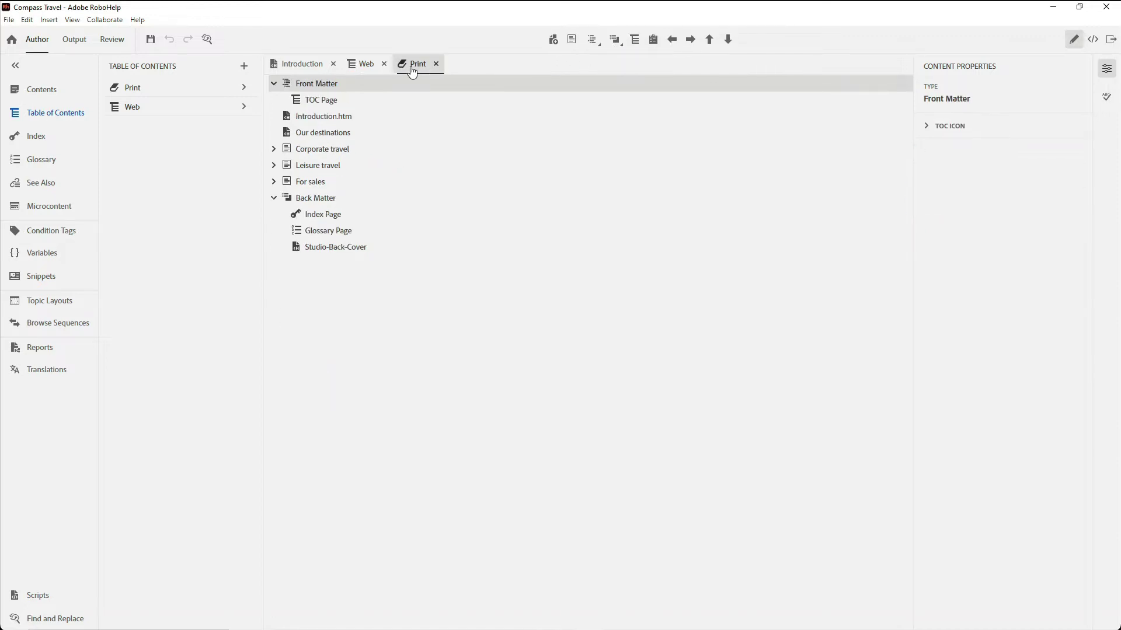
click(594, 41)
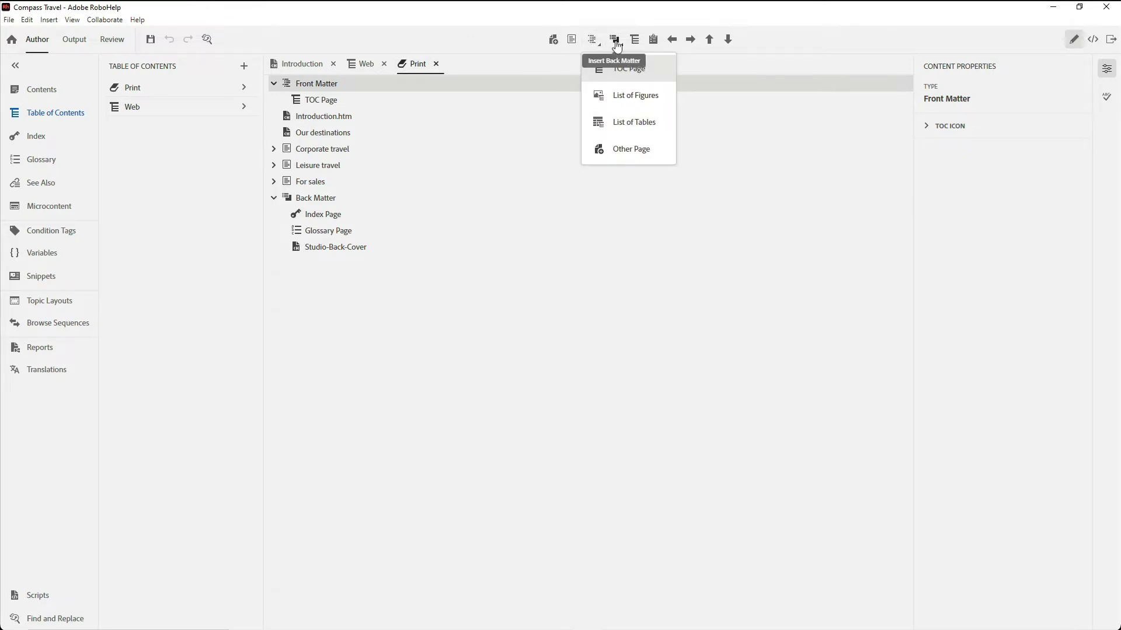
click(615, 41)
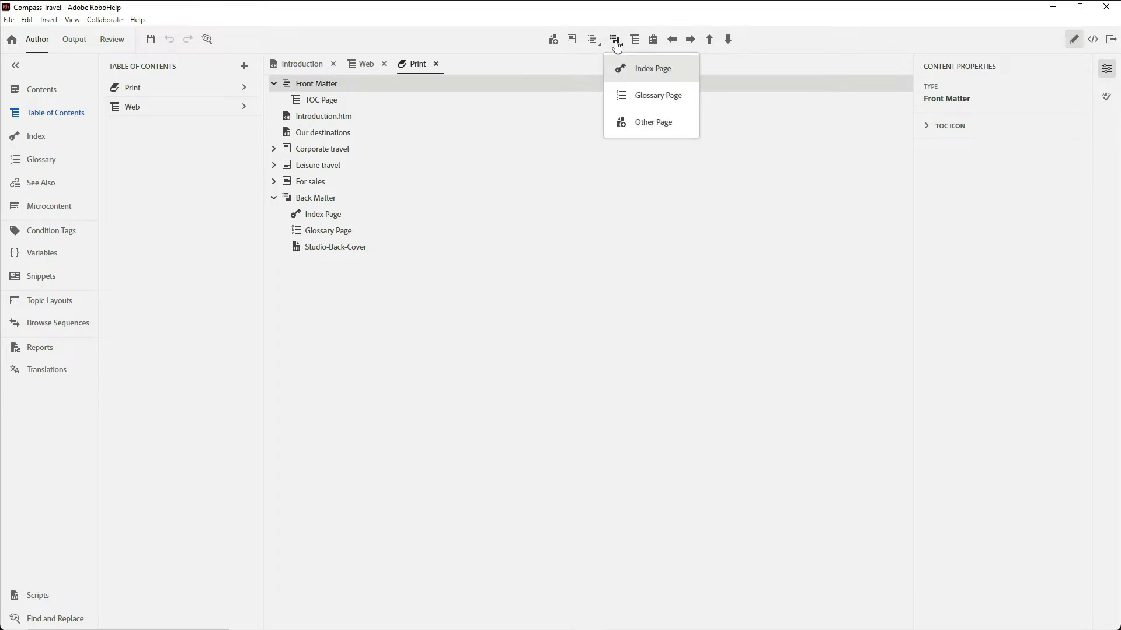
click(615, 42)
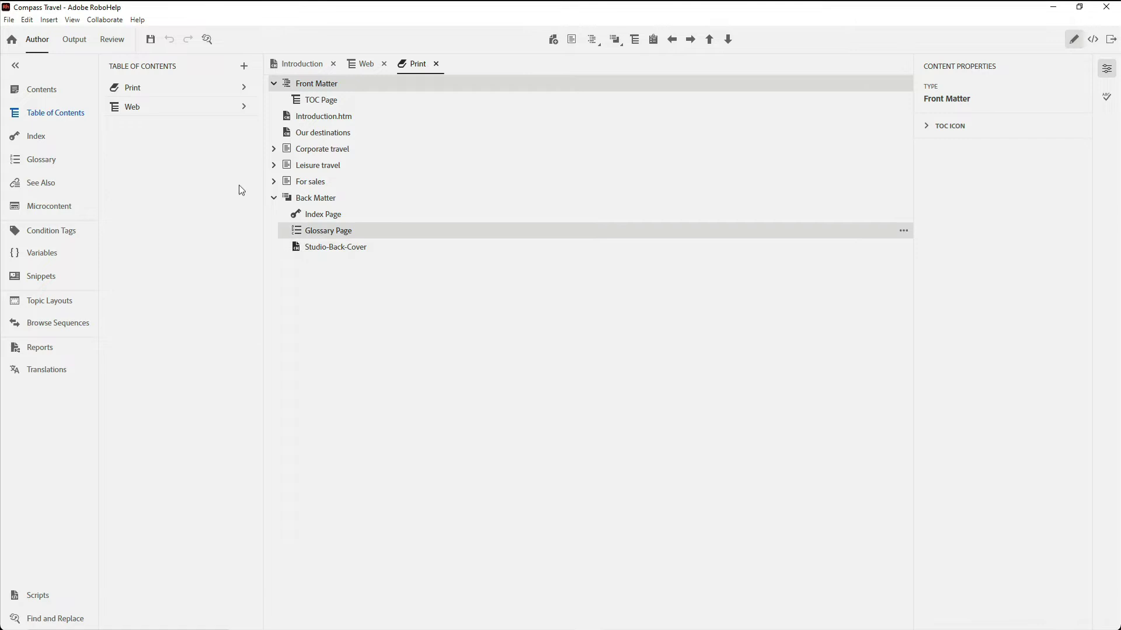
List the project's output templates in the presets workspace and review the new-template types
click(75, 42)
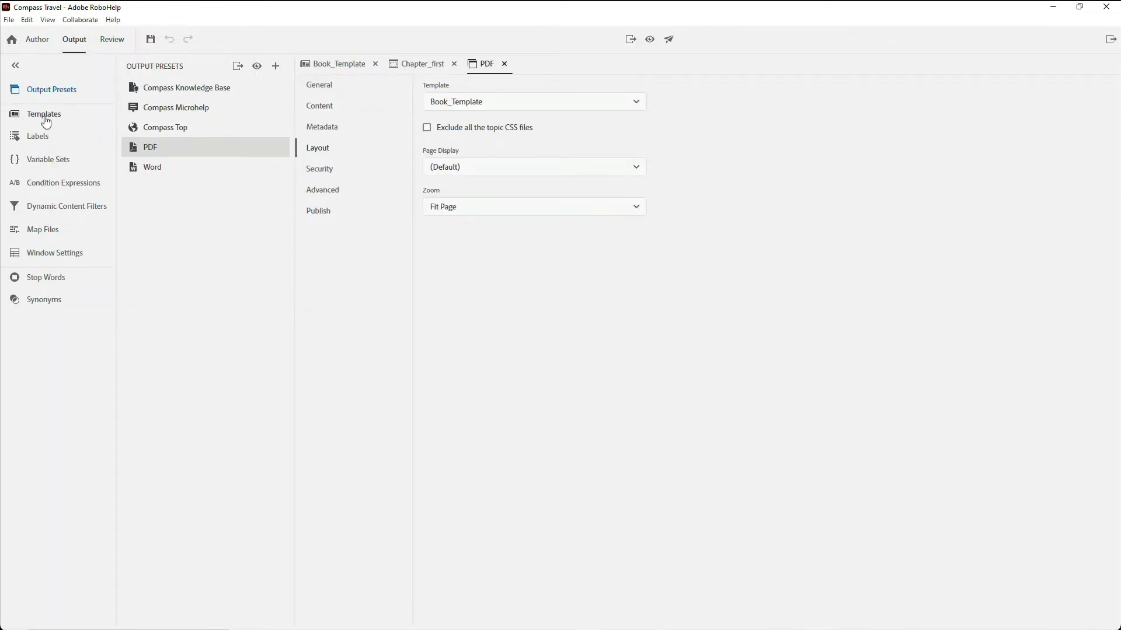
click(42, 116)
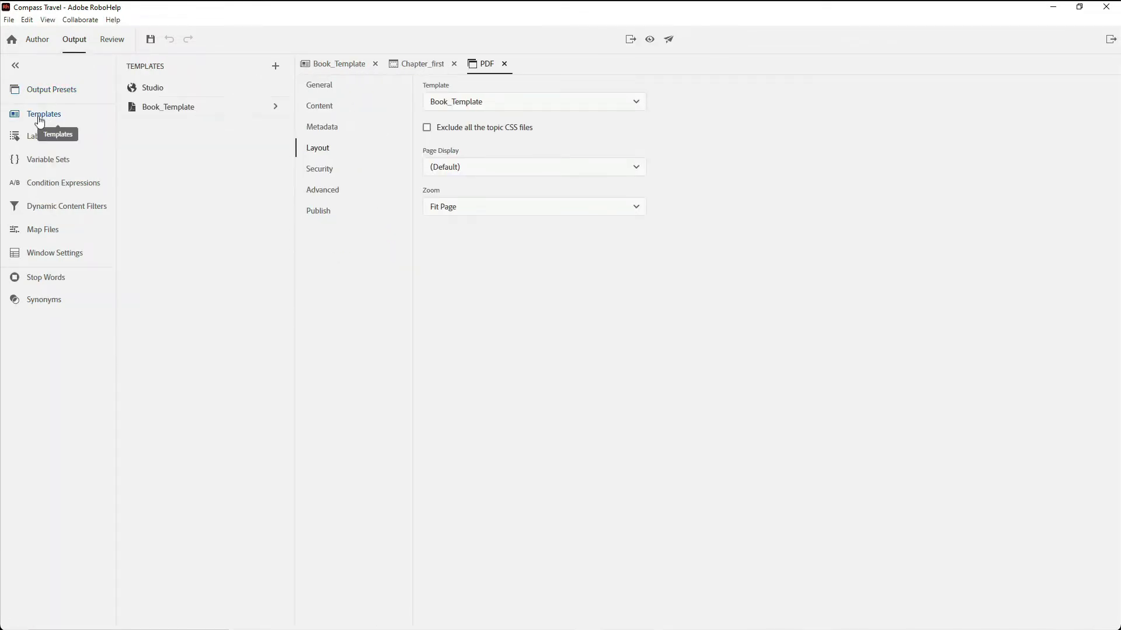
click(275, 68)
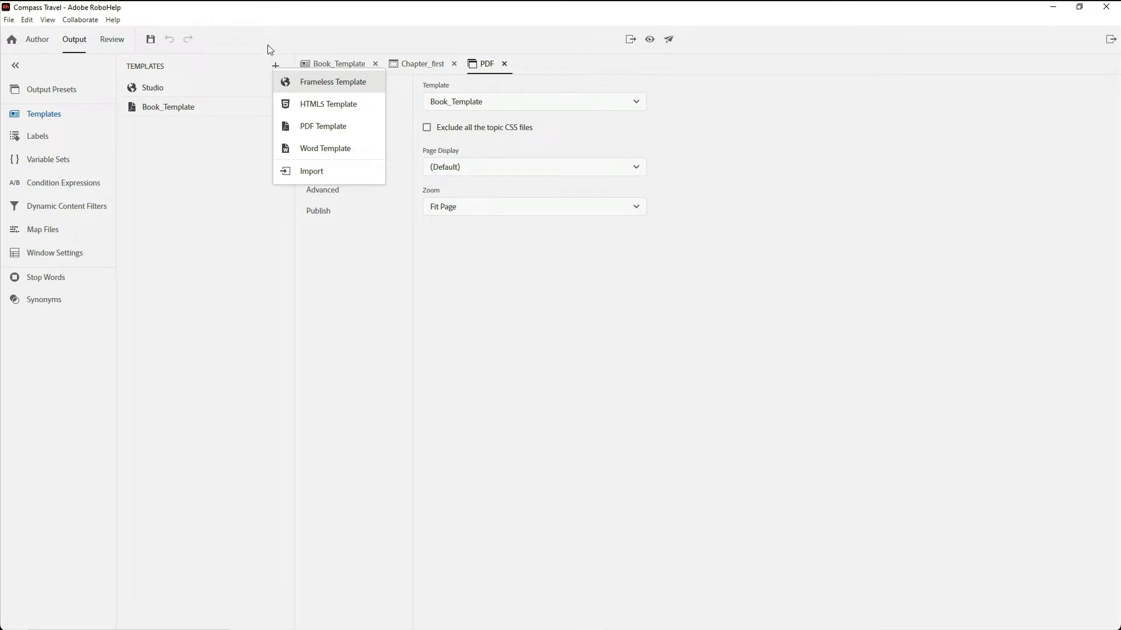
click(267, 48)
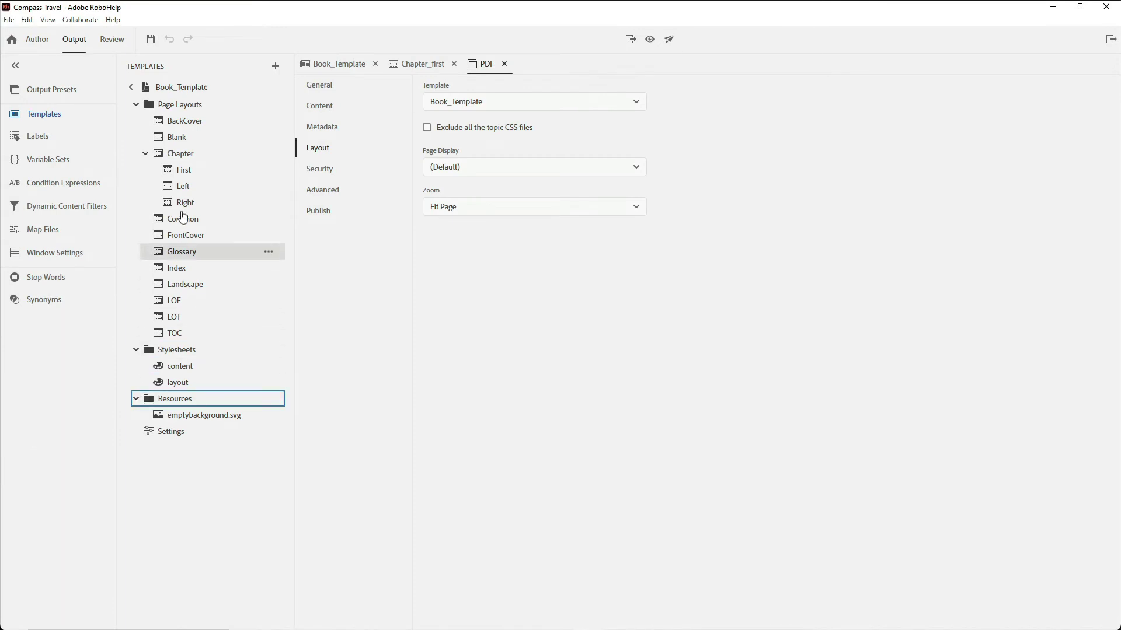
Open the Chapter First page layout and show the Chapter Title field's font settings
double_click(184, 175)
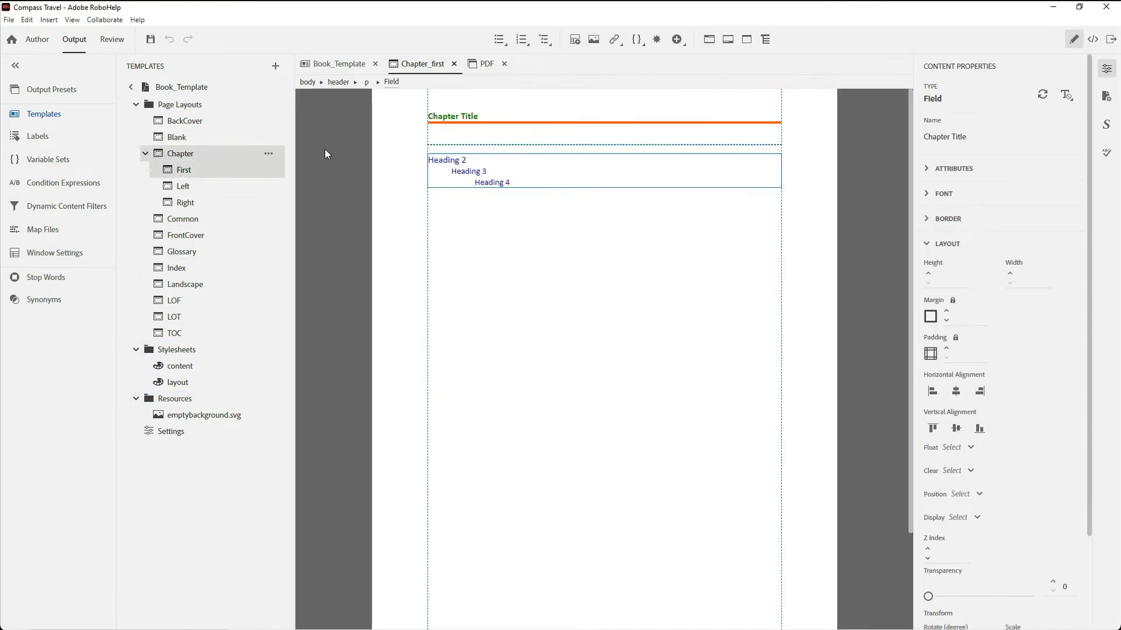
click(446, 117)
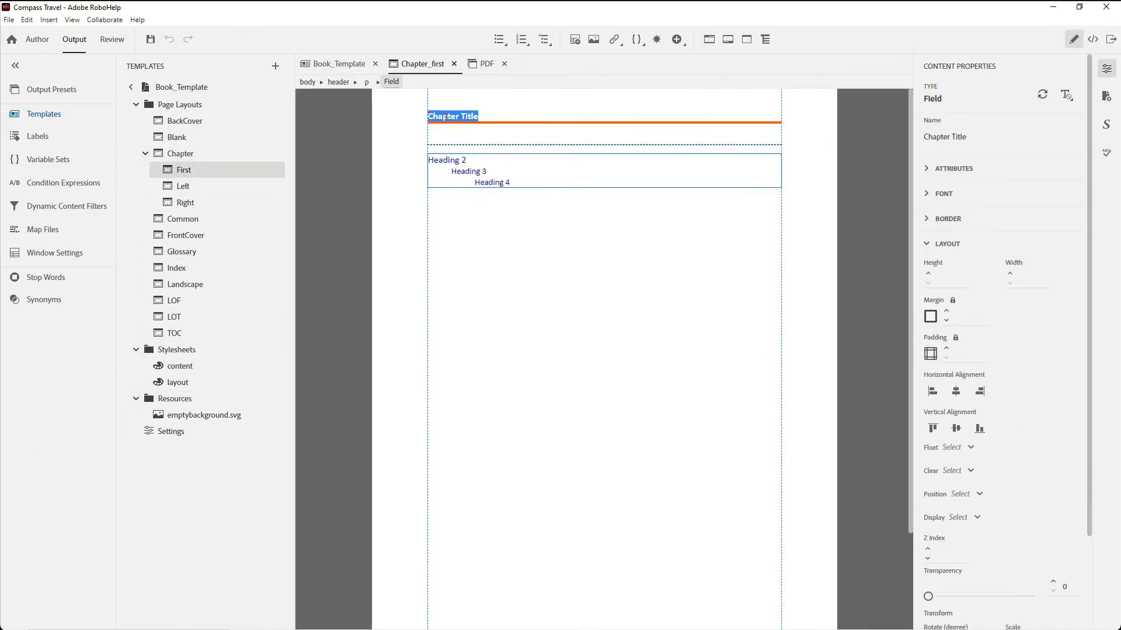
click(928, 195)
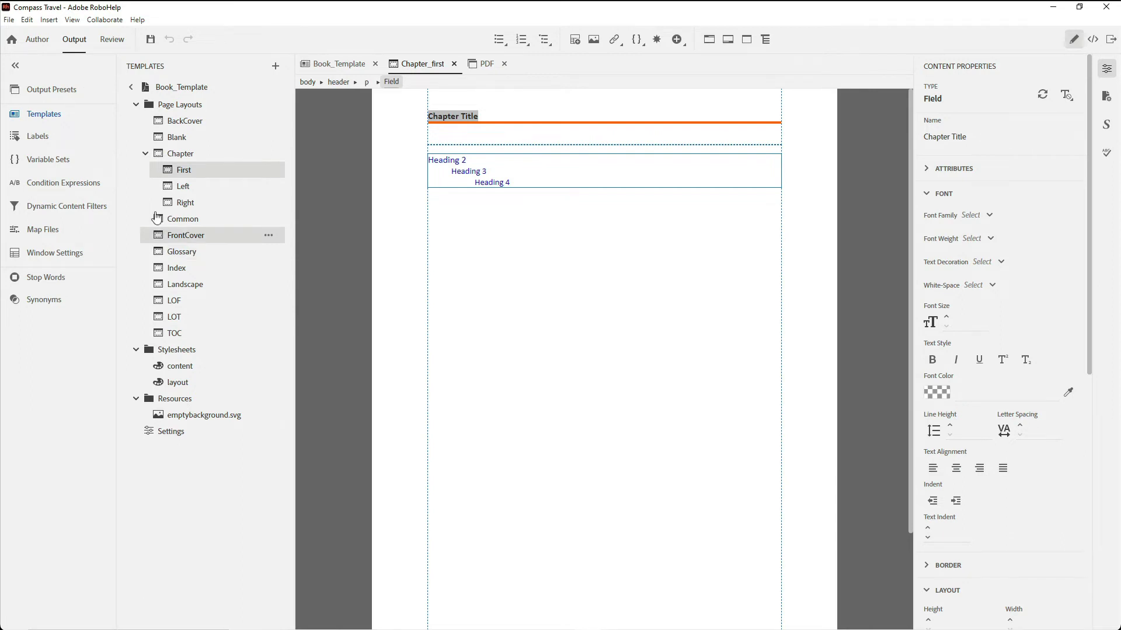
Start a new output preset, cancel it, and open the existing PDF preset's settings instead
click(58, 96)
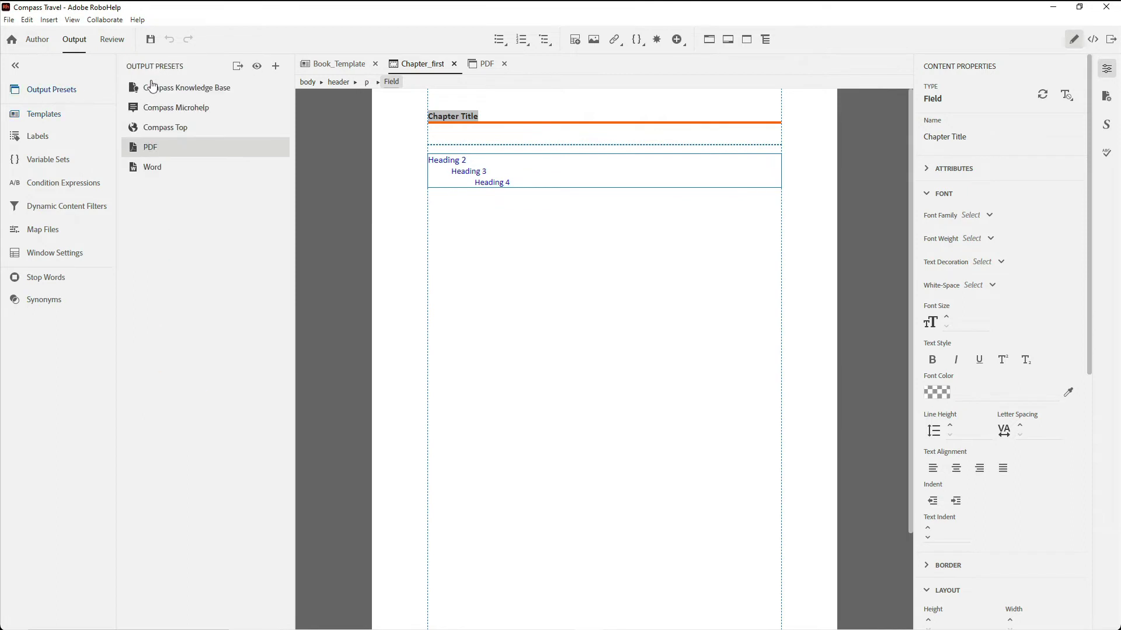
click(275, 68)
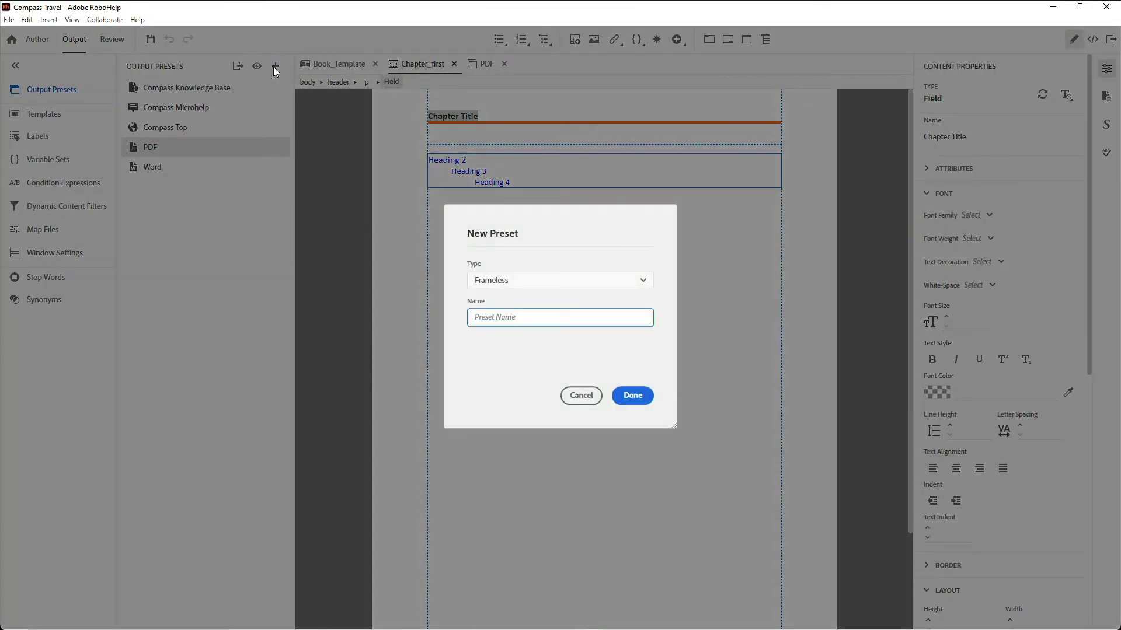
click(644, 282)
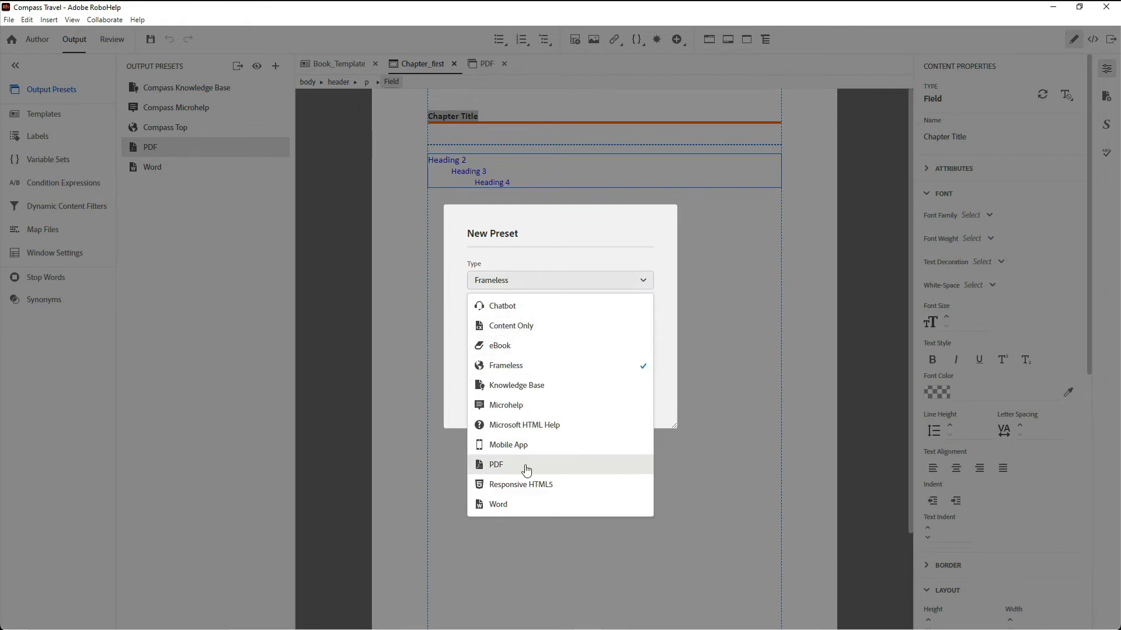
click(526, 466)
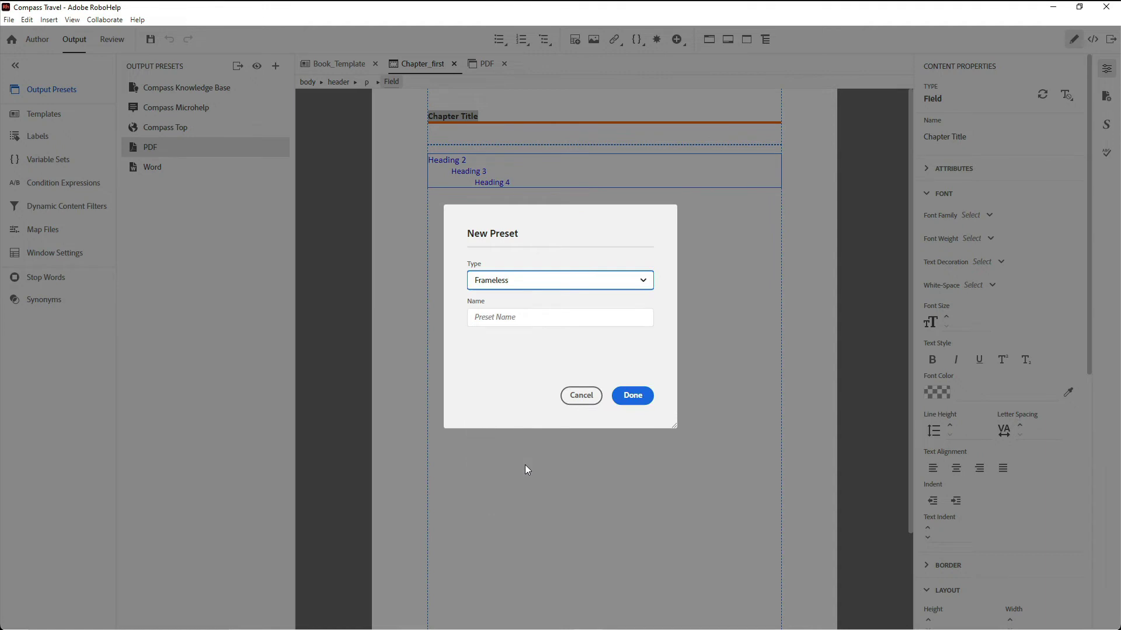
click(525, 464)
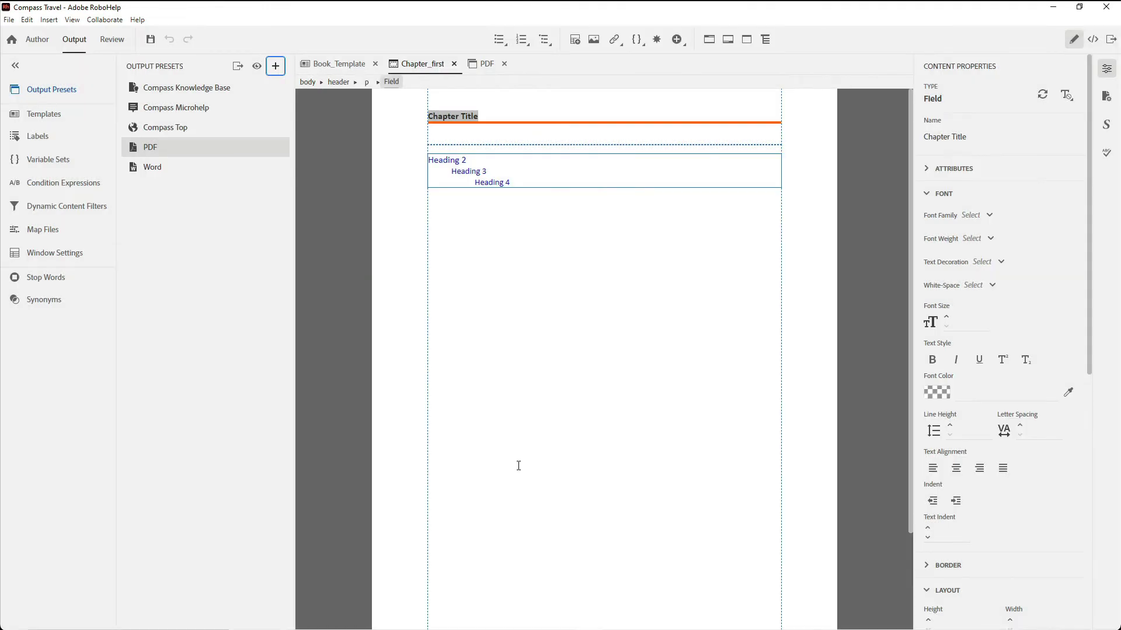
mouse_move(149, 151)
double_click(149, 151)
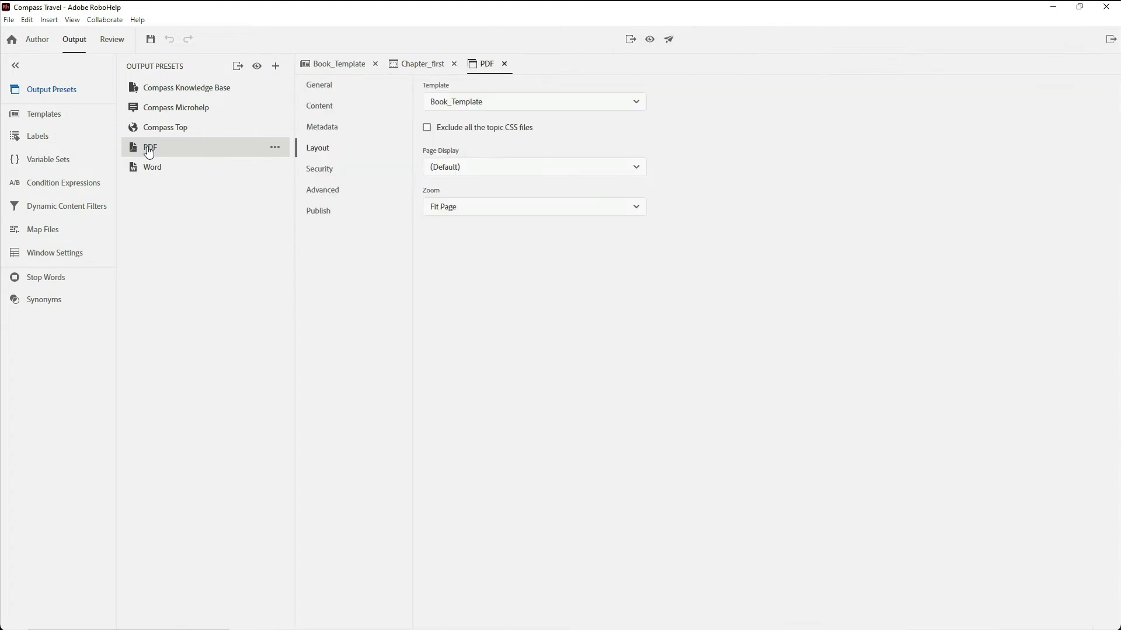
Review the PDF preset's General and Layout options, keep Book_Template, and generate the PDF
click(321, 88)
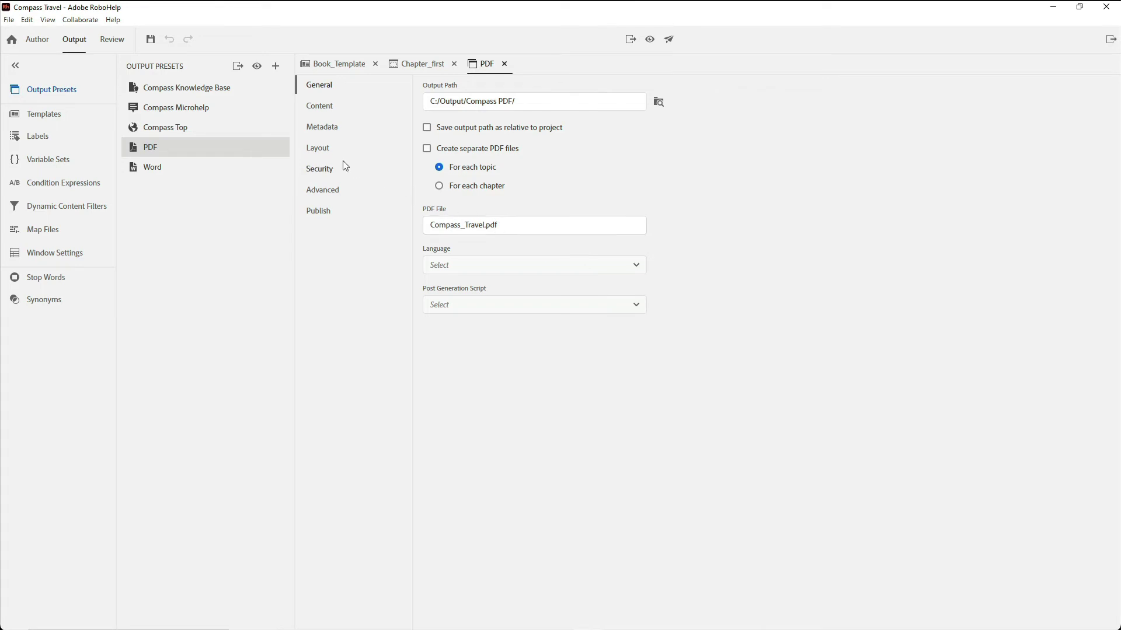
click(319, 156)
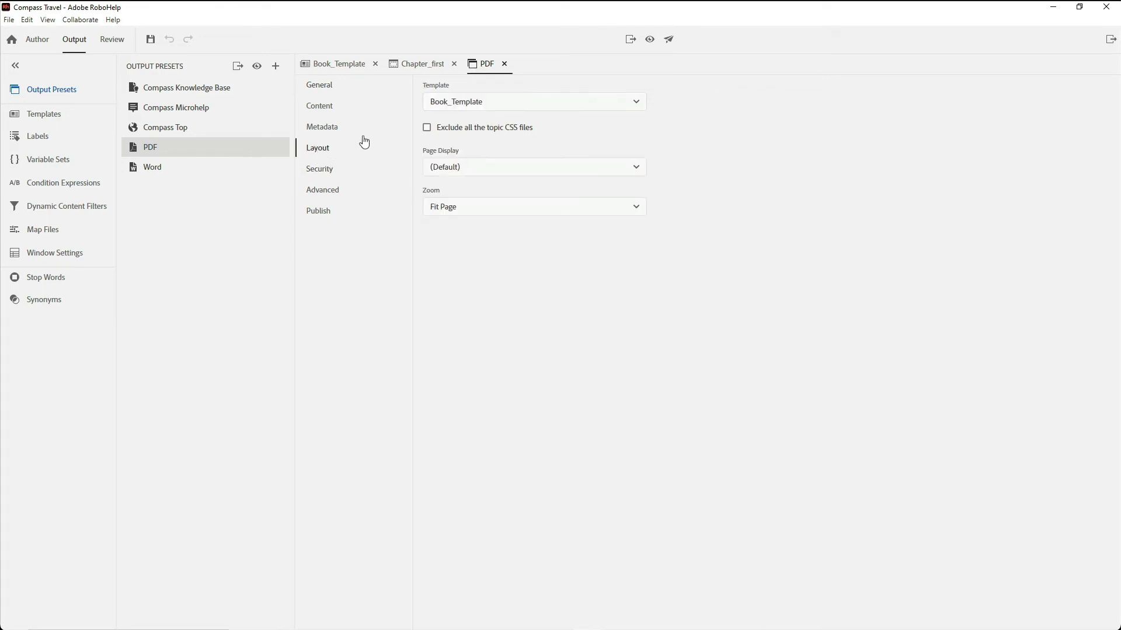
click(489, 110)
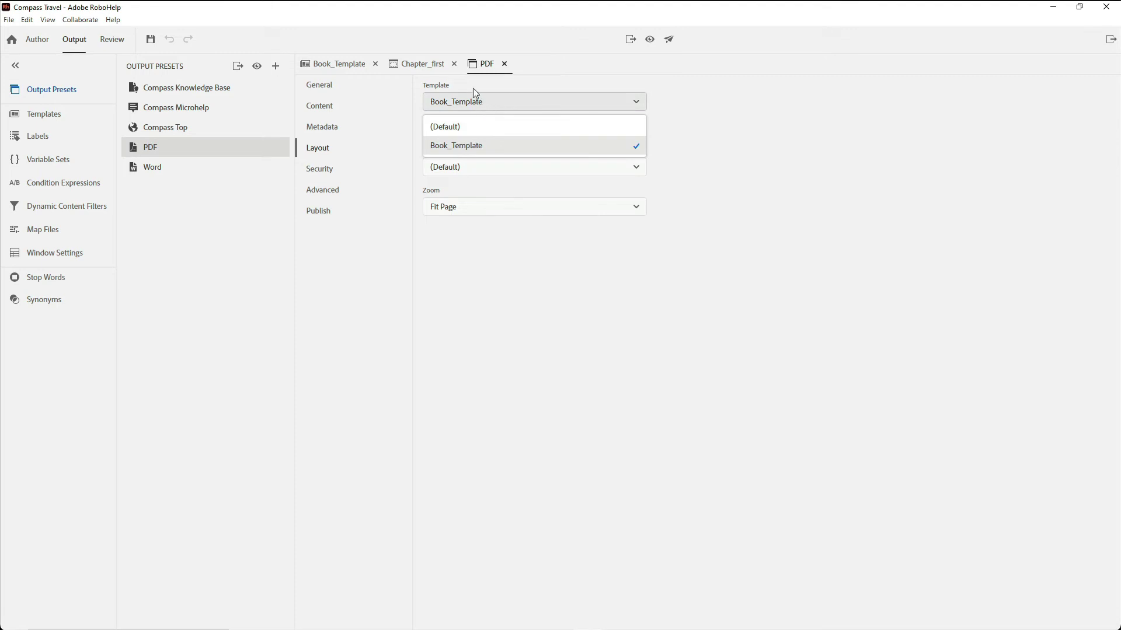
click(473, 90)
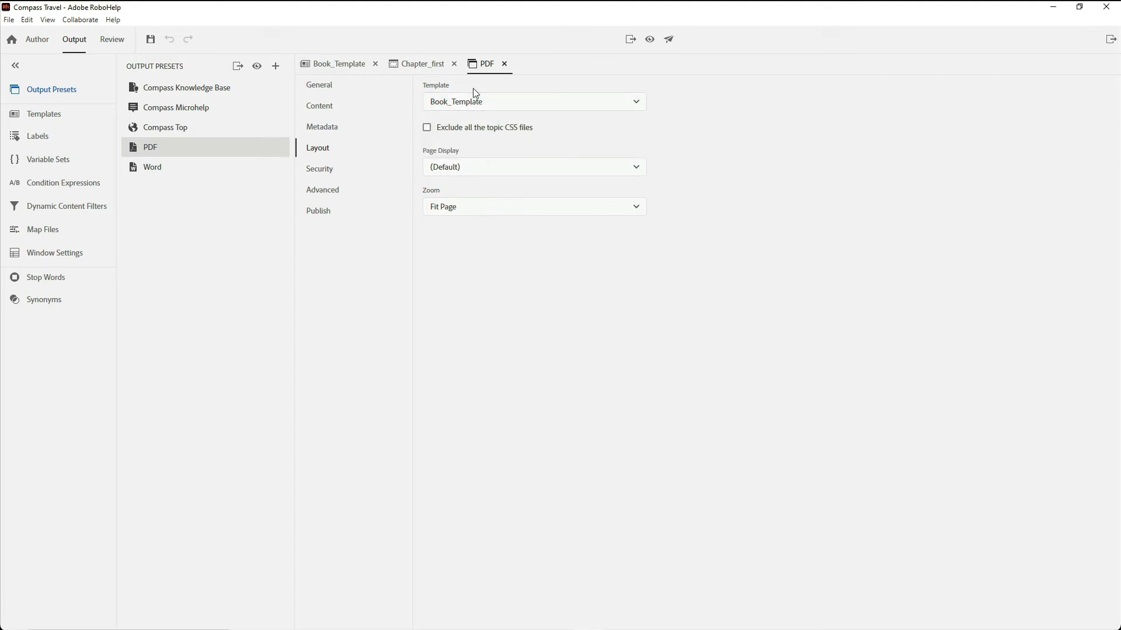
click(237, 68)
Open the generated Compass_Travel.pdf and page from cover through contents and introduction to the Glossary
click(256, 71)
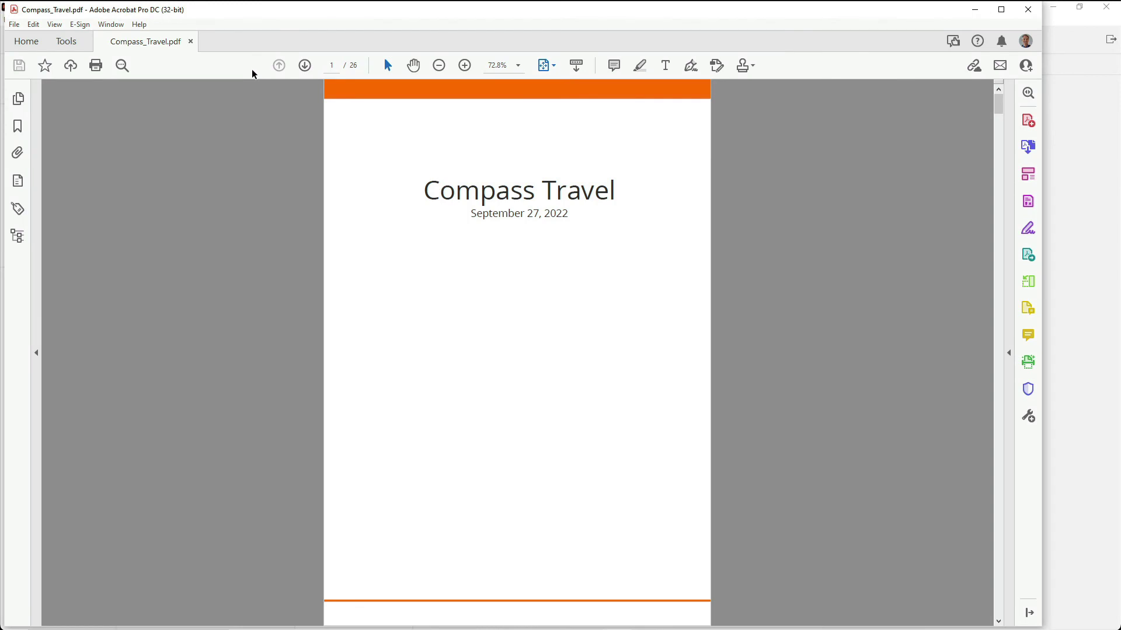
key(Page_Down)
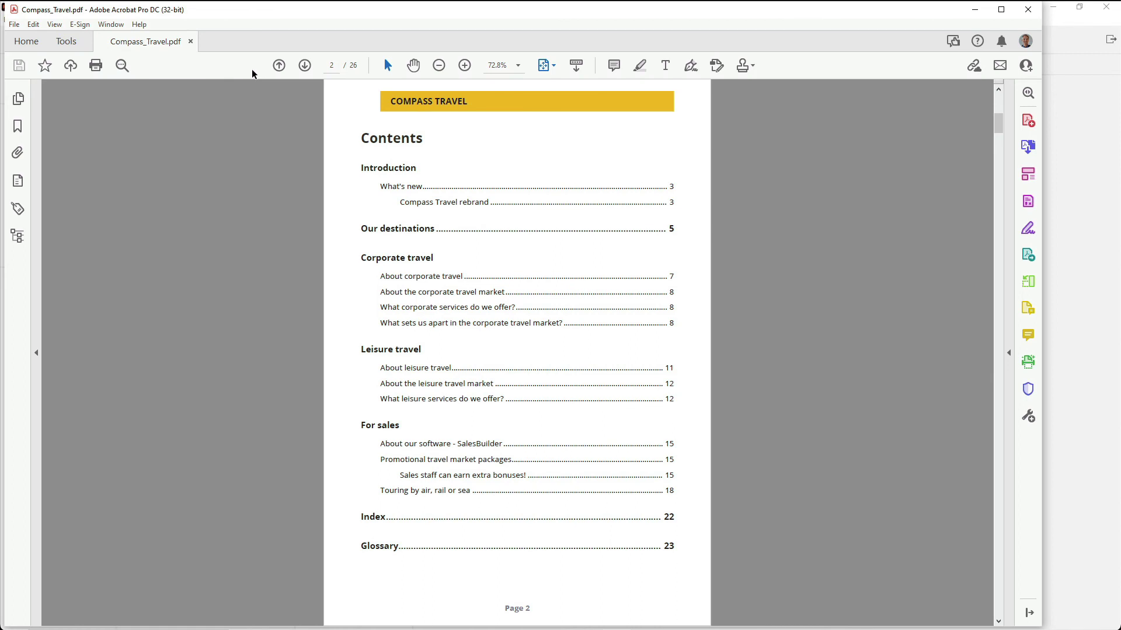
key(Page_Down)
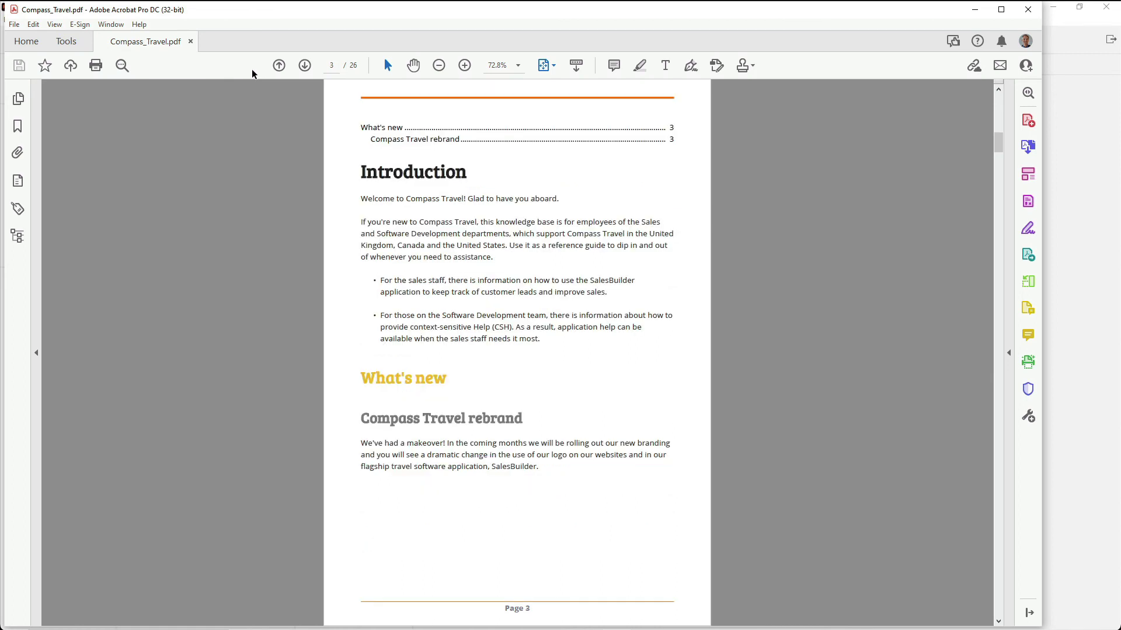
key(Page_Down)
key(Page_Down)
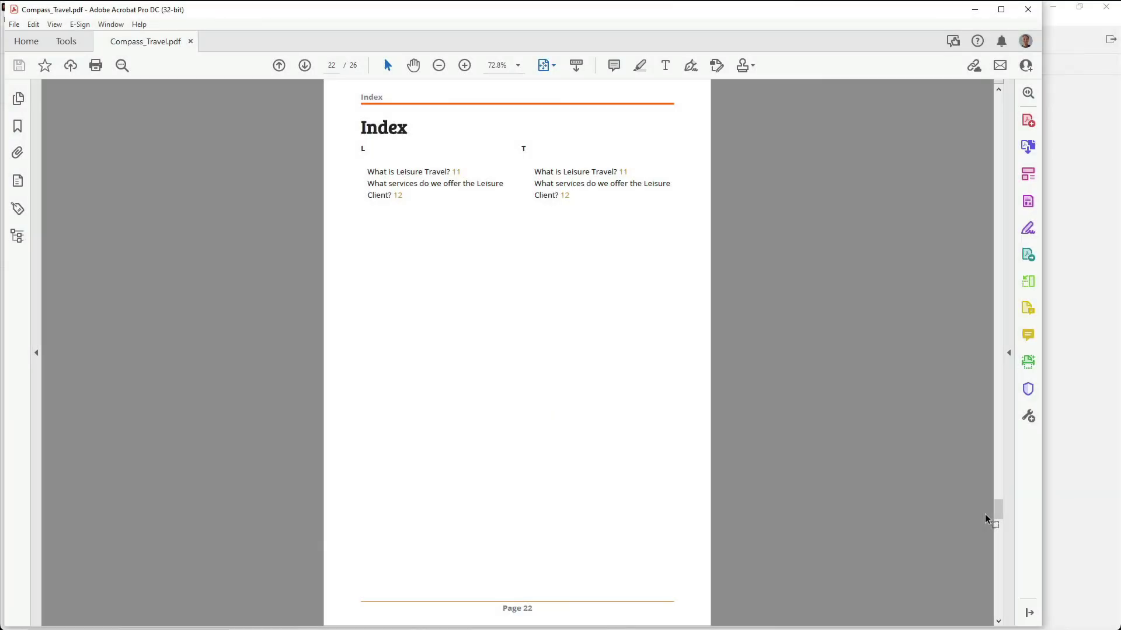
scroll(986, 517, down, 3)
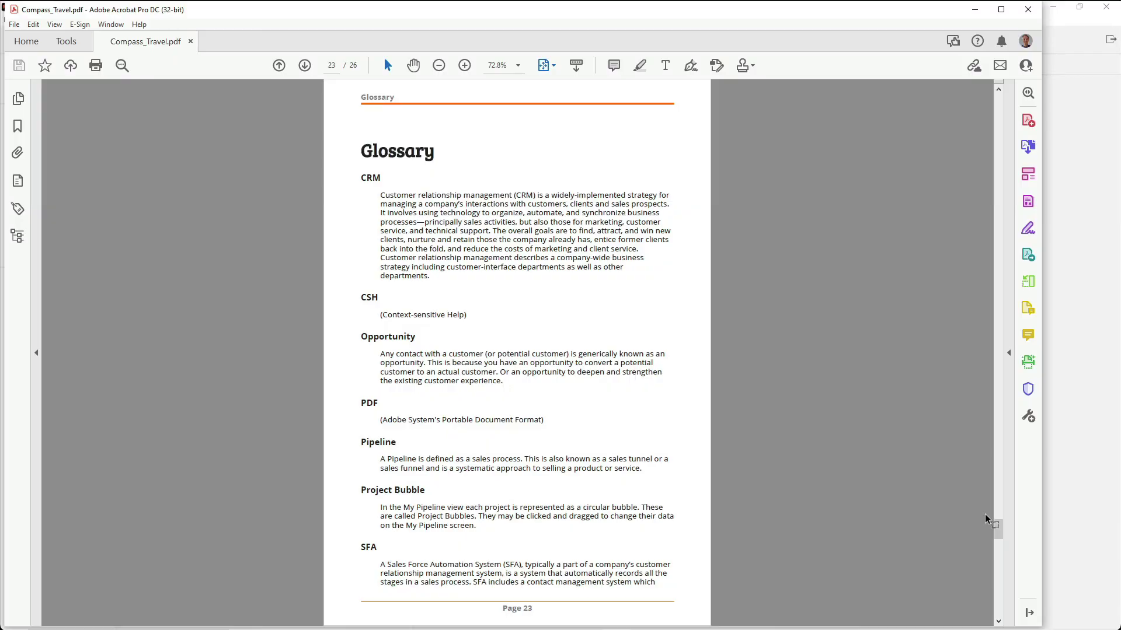